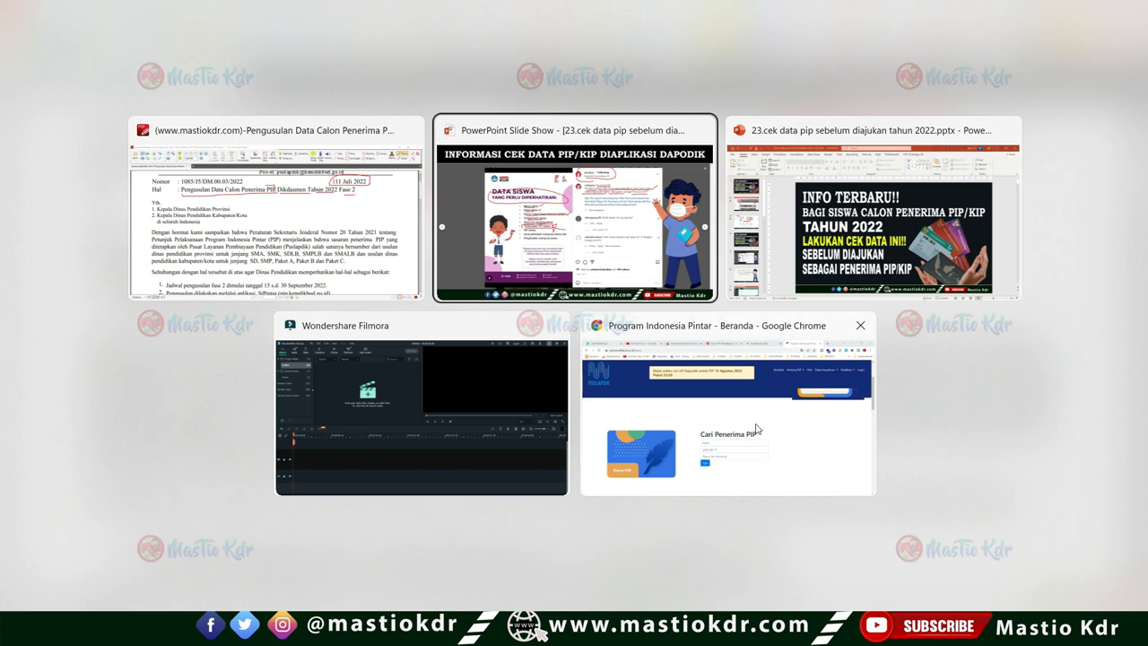
# Switch to the Dapodik tab in Chrome and show the KPS/PKH, KIP and PIP eligibility fields in the student's edit form.
pyautogui.click(743, 400)
pyautogui.click(683, 11)
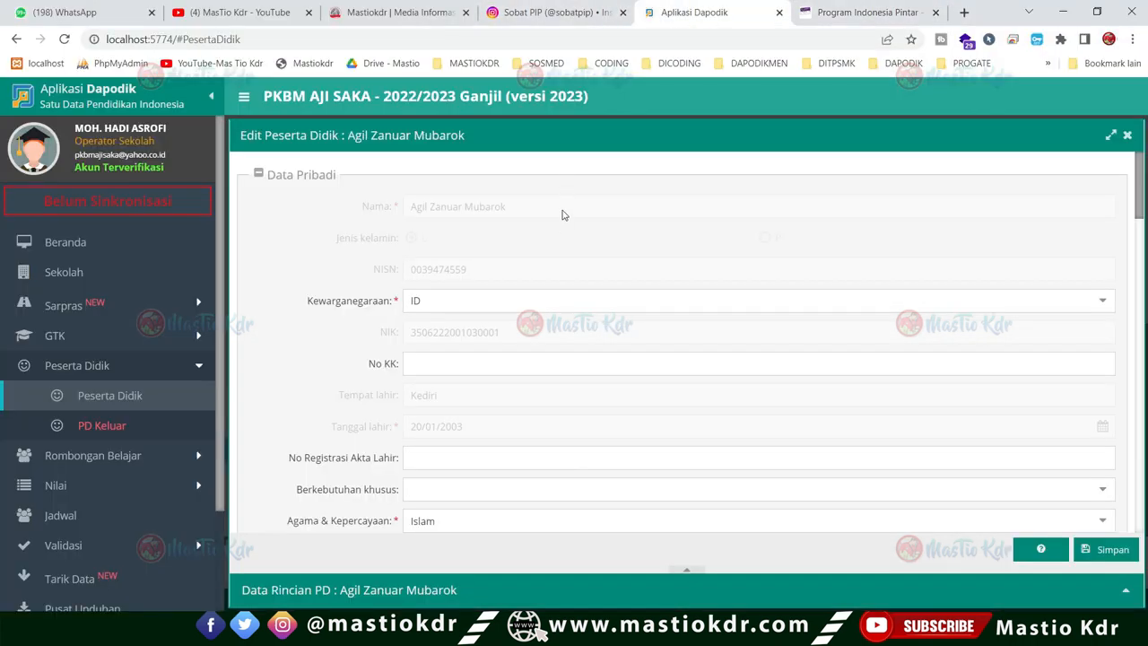
pyautogui.scroll(-15, 590, 271)
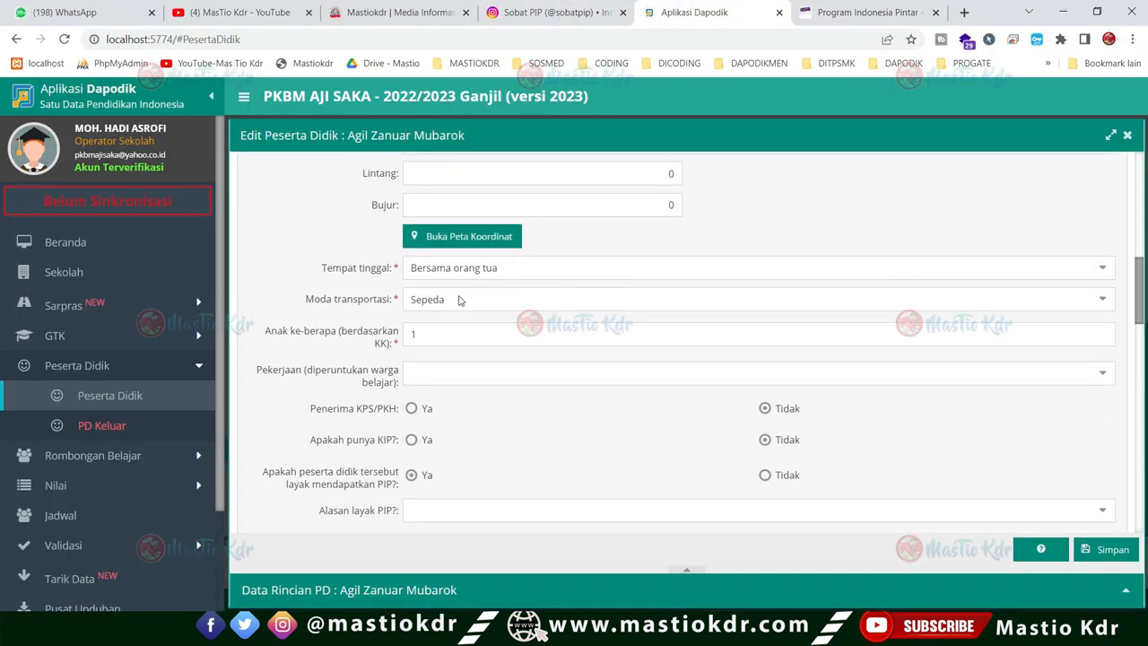
pyautogui.scroll(-2, 508, 354)
pyautogui.scroll(4, 498, 330)
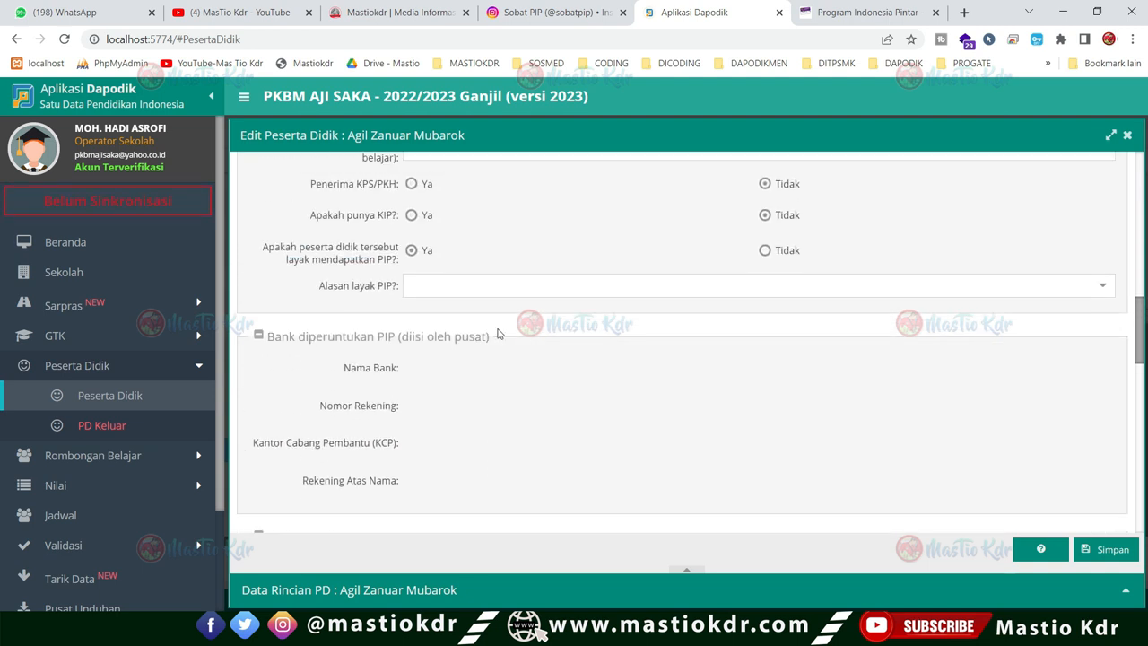
pyautogui.scroll(1, 498, 333)
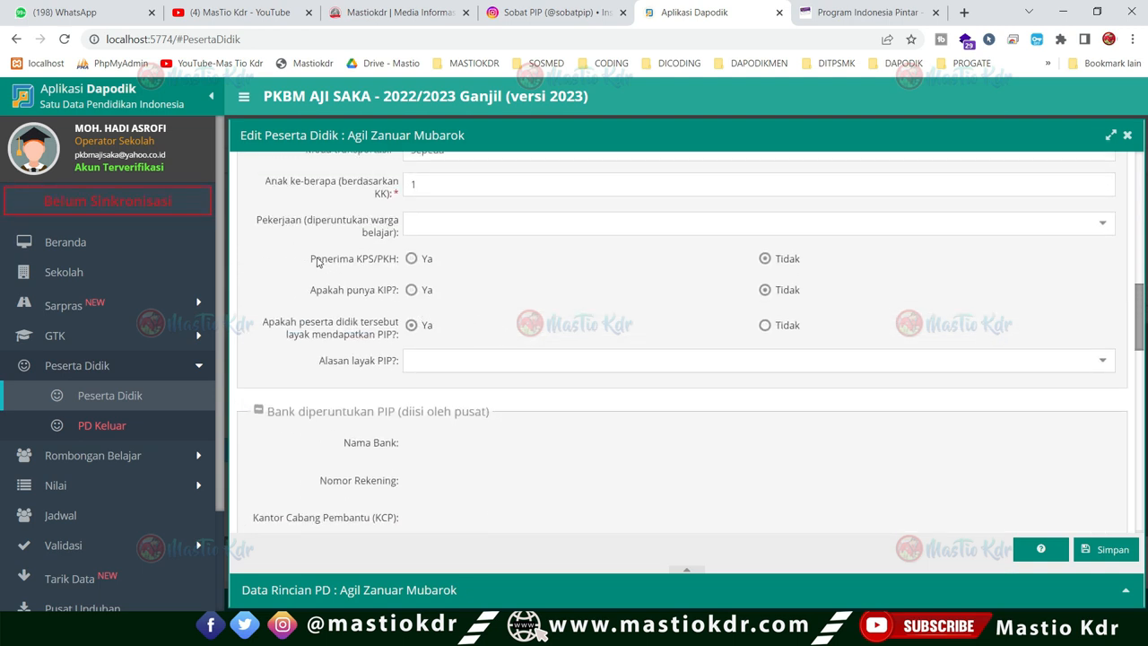
# Highlight the "Apakah punya KIP?" question, set its answer to Ya, and return it to Tidak.
pyautogui.moveTo(312, 296); pyautogui.dragTo(391, 293)
pyautogui.click(474, 284)
pyautogui.moveTo(301, 292); pyautogui.dragTo(398, 298)
pyautogui.click(500, 299)
pyautogui.click(412, 291)
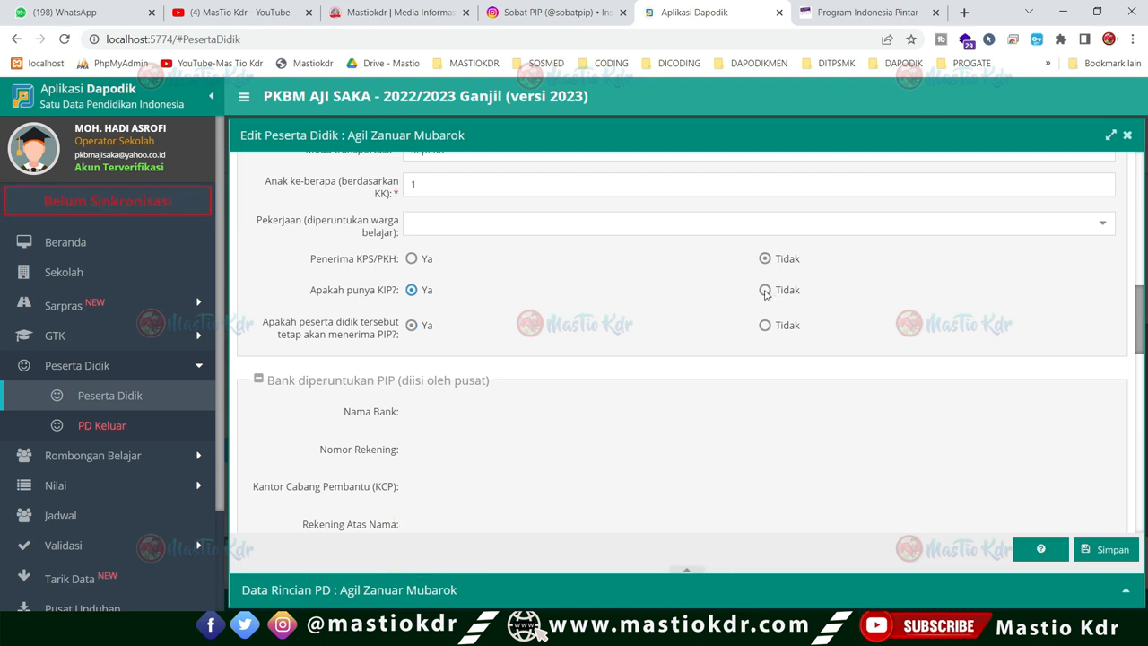
pyautogui.click(766, 289)
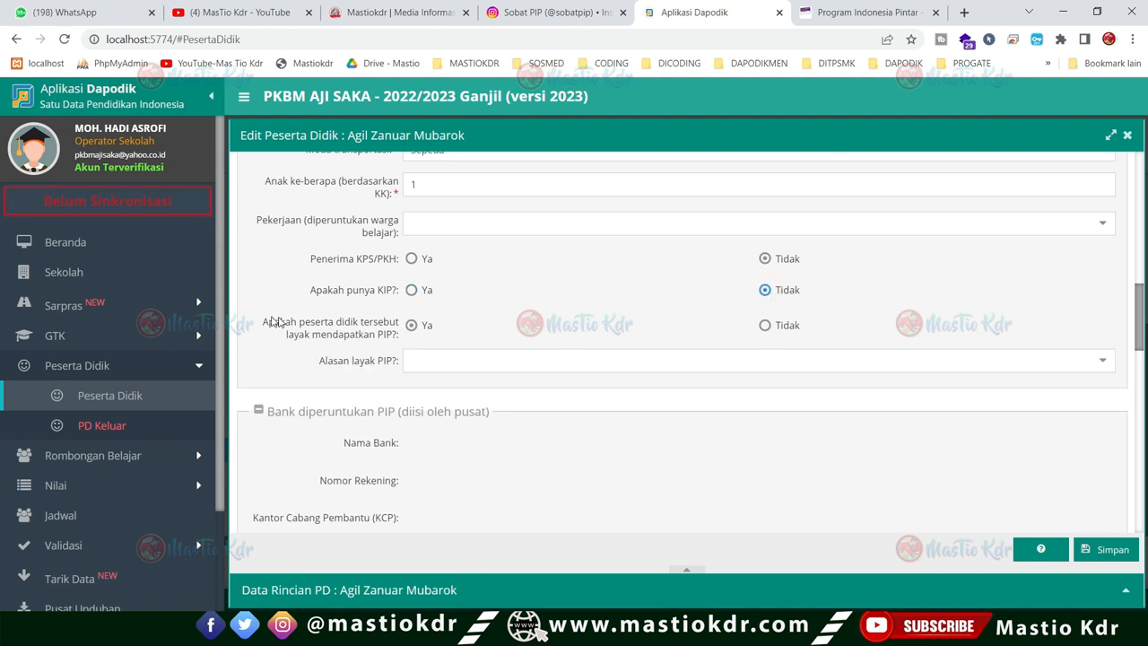
# Highlight the question "Apakah peserta didik tersebut layak mendapatkan PIP?" in the student's form.
pyautogui.moveTo(260, 319); pyautogui.dragTo(400, 338)
pyautogui.click(400, 338)
pyautogui.moveTo(269, 323); pyautogui.dragTo(392, 339)
pyautogui.click(371, 346)
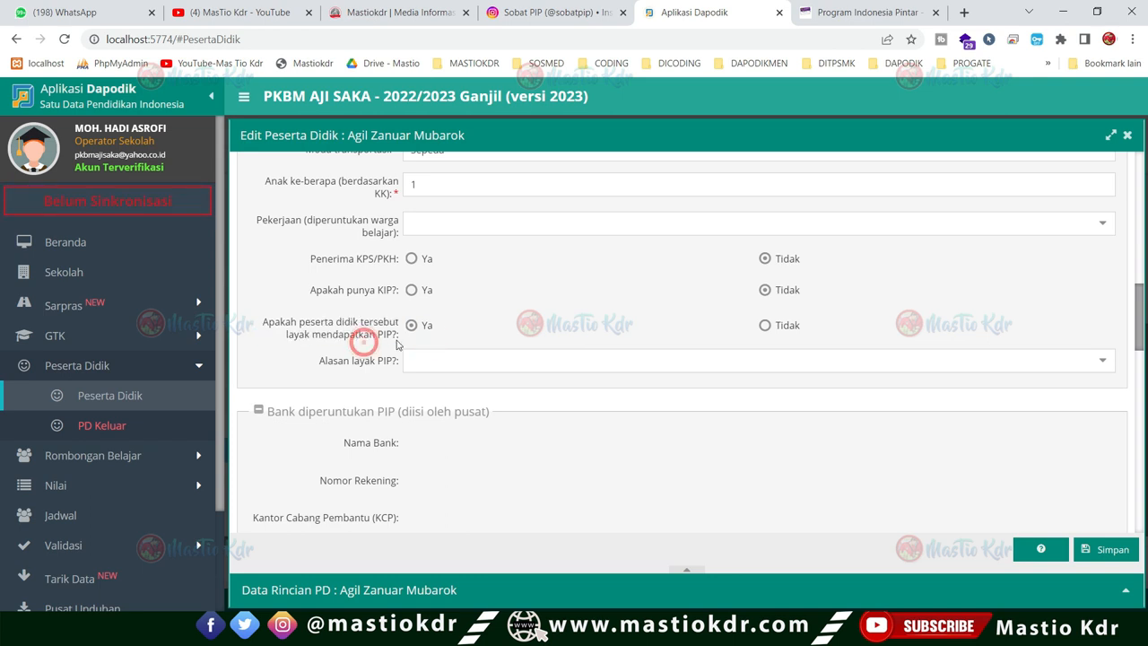
pyautogui.moveTo(268, 323); pyautogui.dragTo(495, 308)
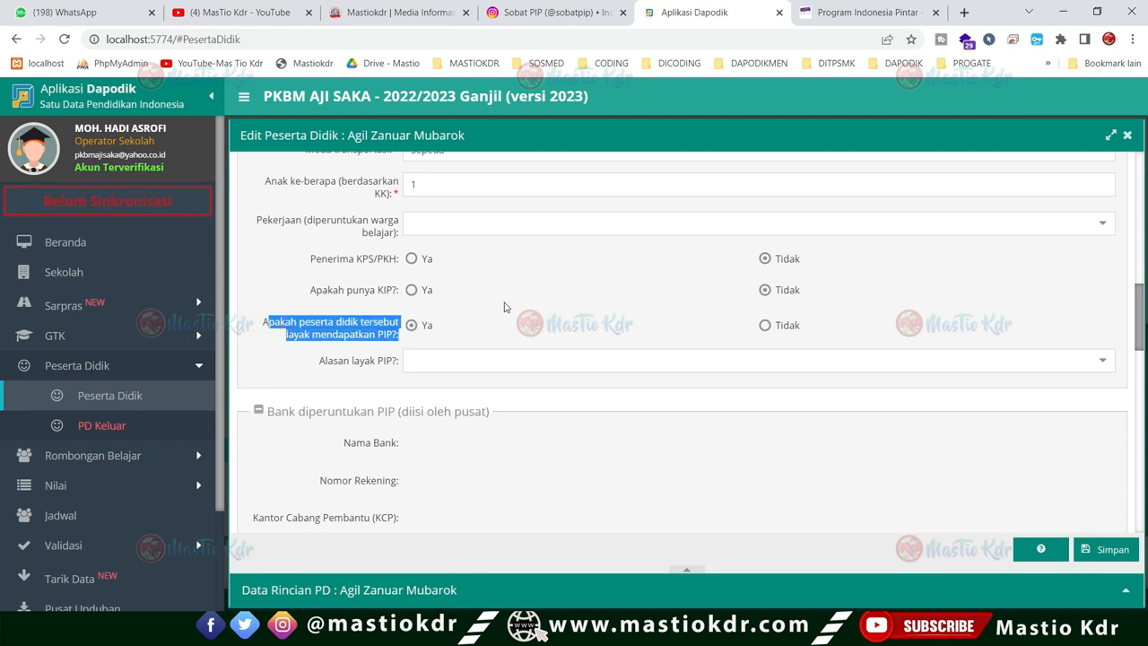
pyautogui.click(358, 346)
pyautogui.moveTo(261, 321); pyautogui.dragTo(393, 337)
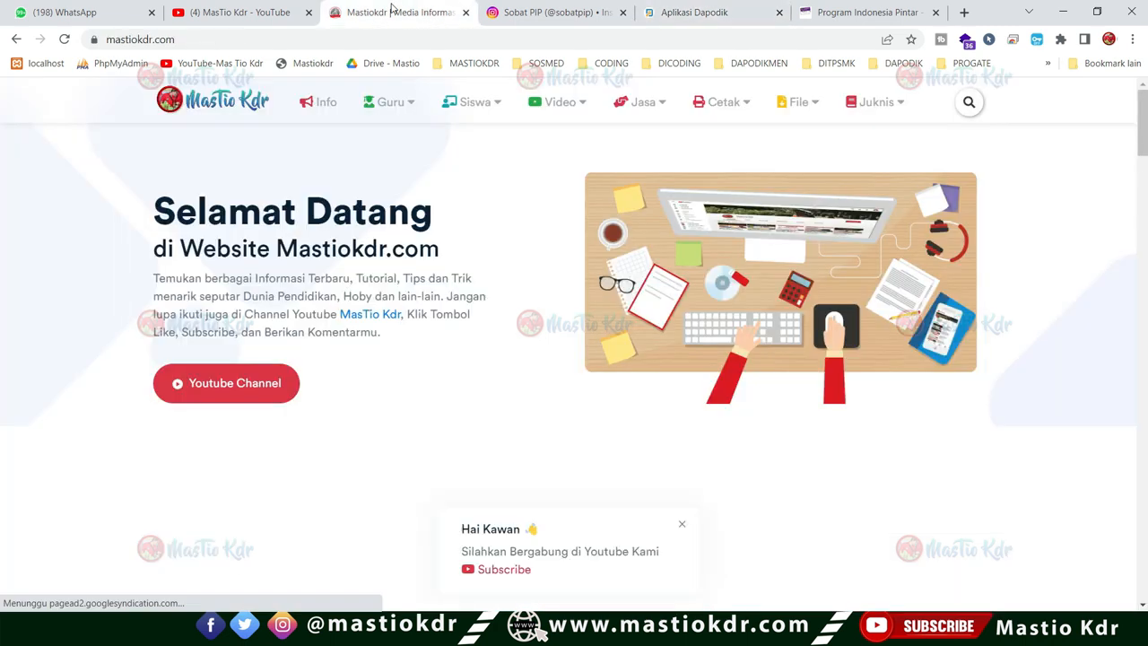
# Switch to the Mastiokdr website tab and search the site for "perbedaan kip".
pyautogui.click(395, 12)
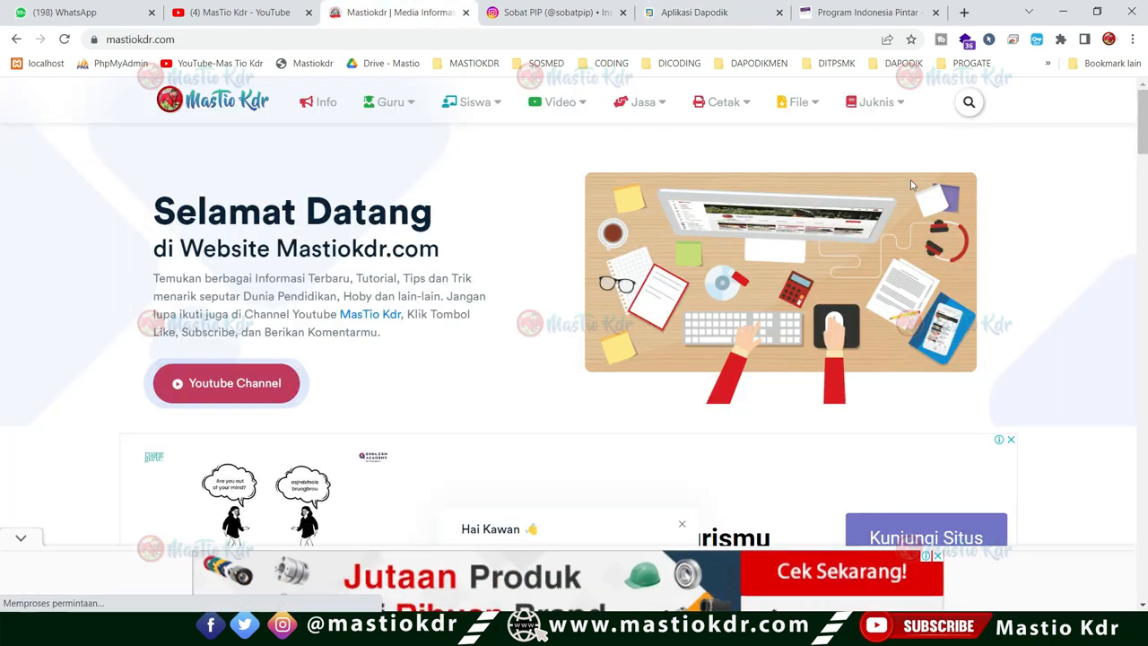
pyautogui.click(969, 102)
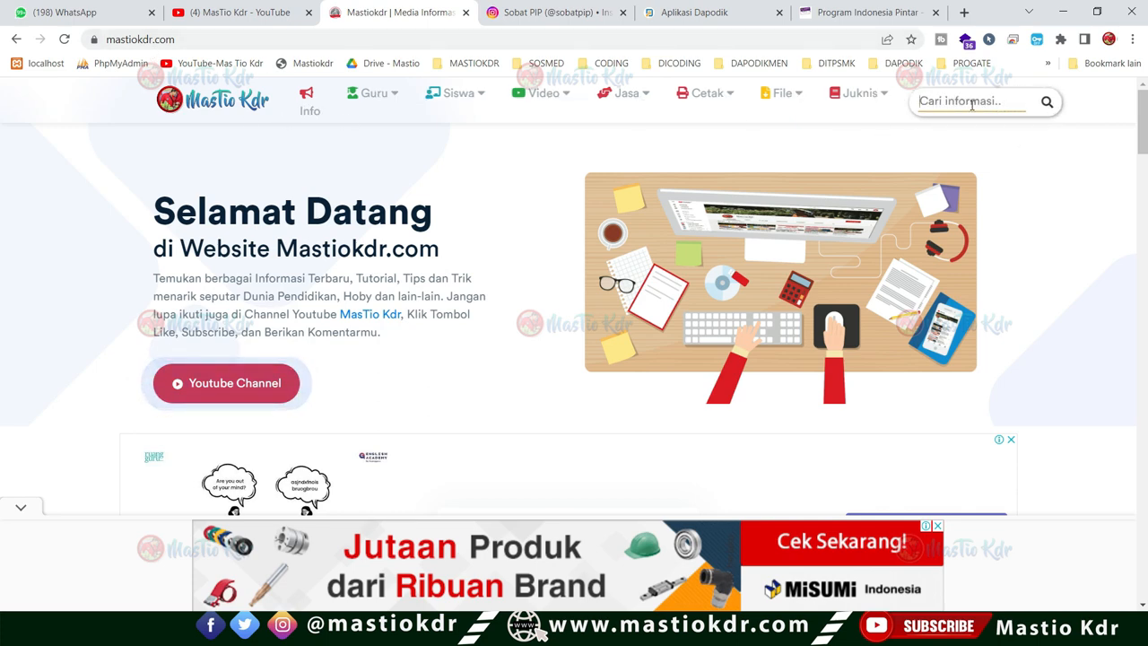
pyautogui.write('perbedaan kip')
pyautogui.press('Return')
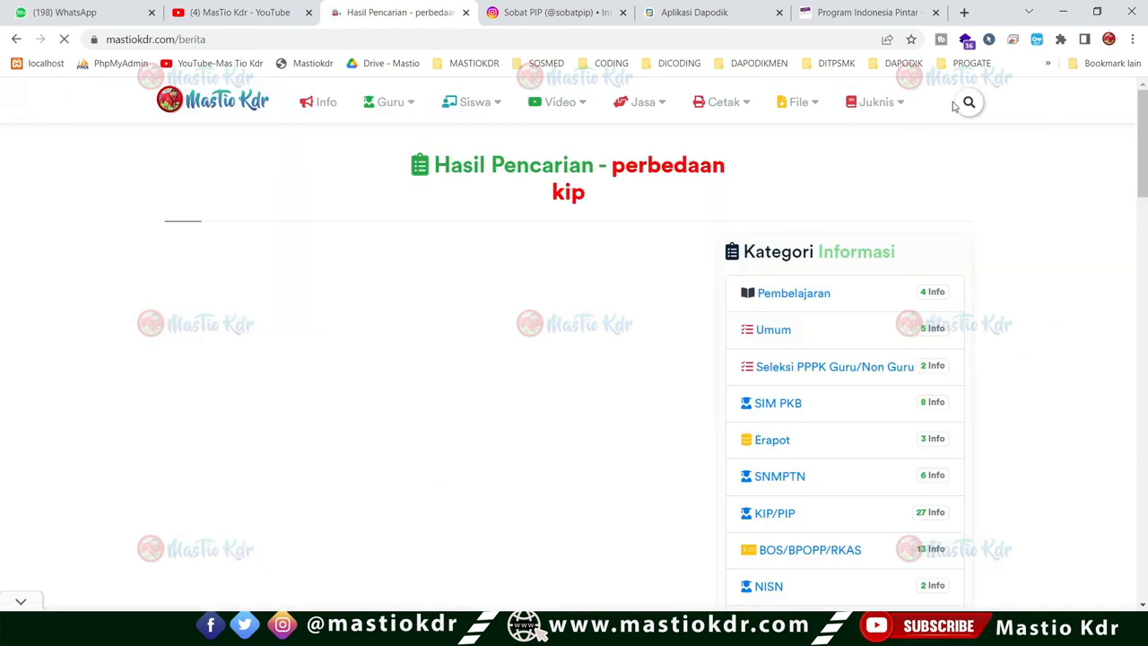
# Search the Mastiokdr site for "perbedaan" and open the article "Perbedaan PIP dengan KIP", dismissing the full-page ad.
pyautogui.click(964, 112)
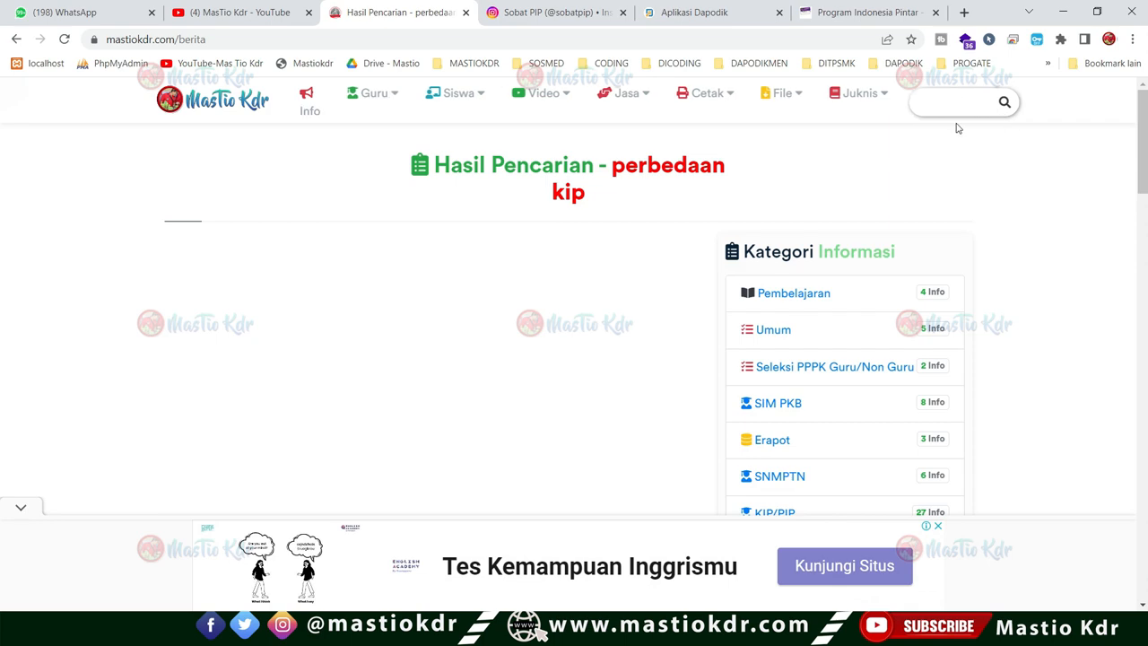
pyautogui.write('perbed')
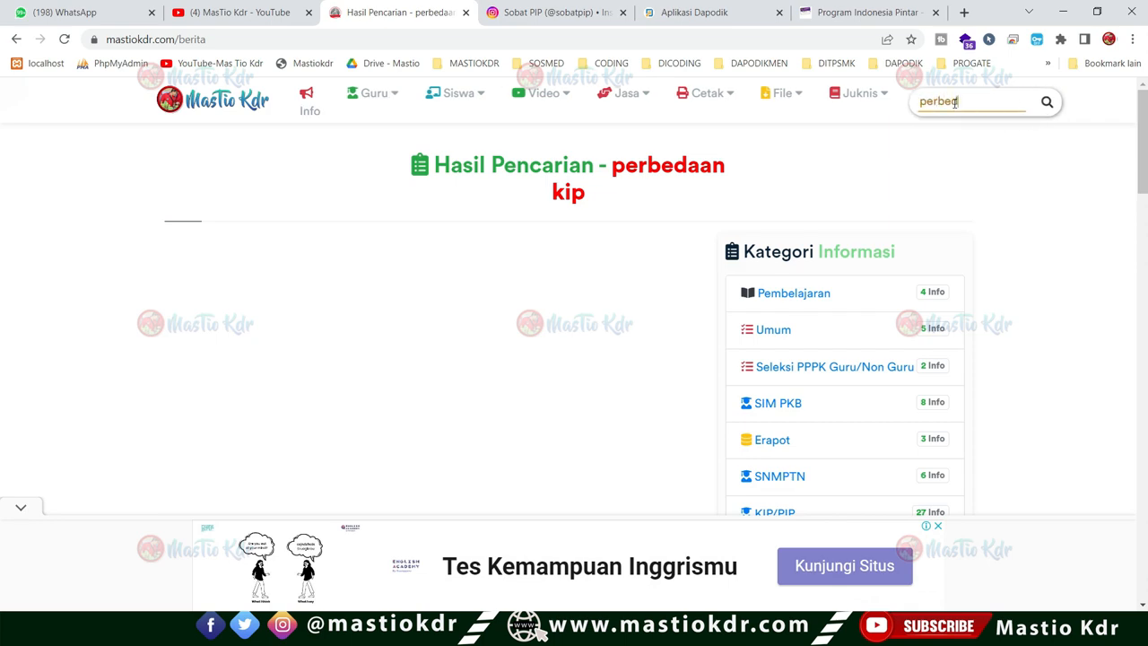
pyautogui.write('aan')
pyautogui.press('Return')
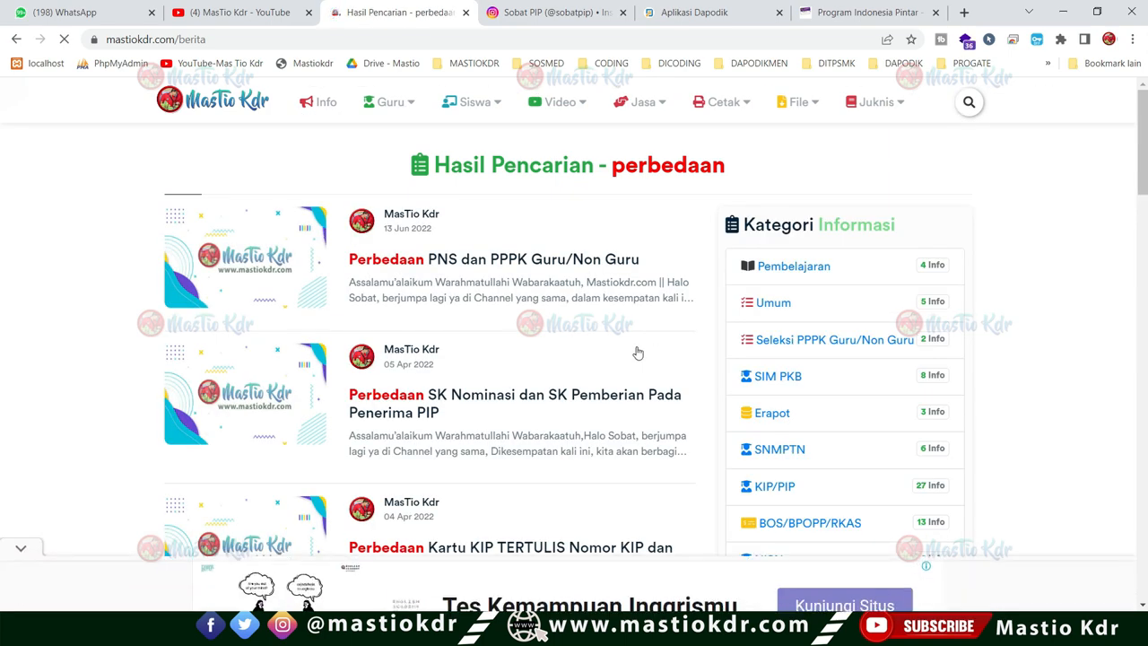
pyautogui.scroll(-5, 386, 305)
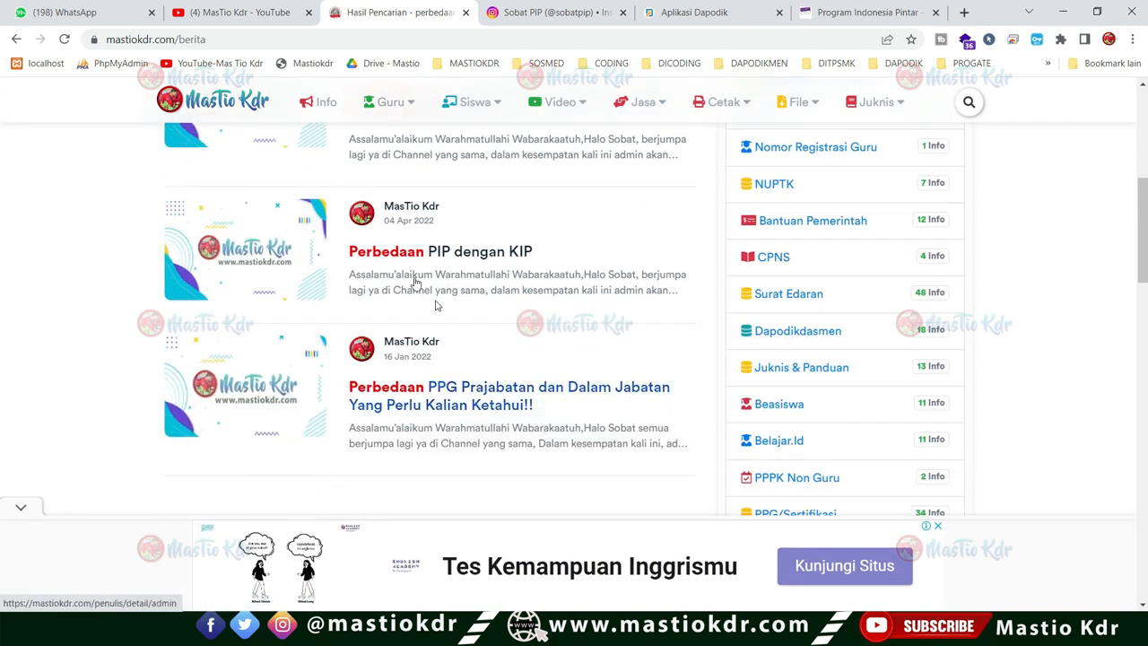
pyautogui.click(404, 257)
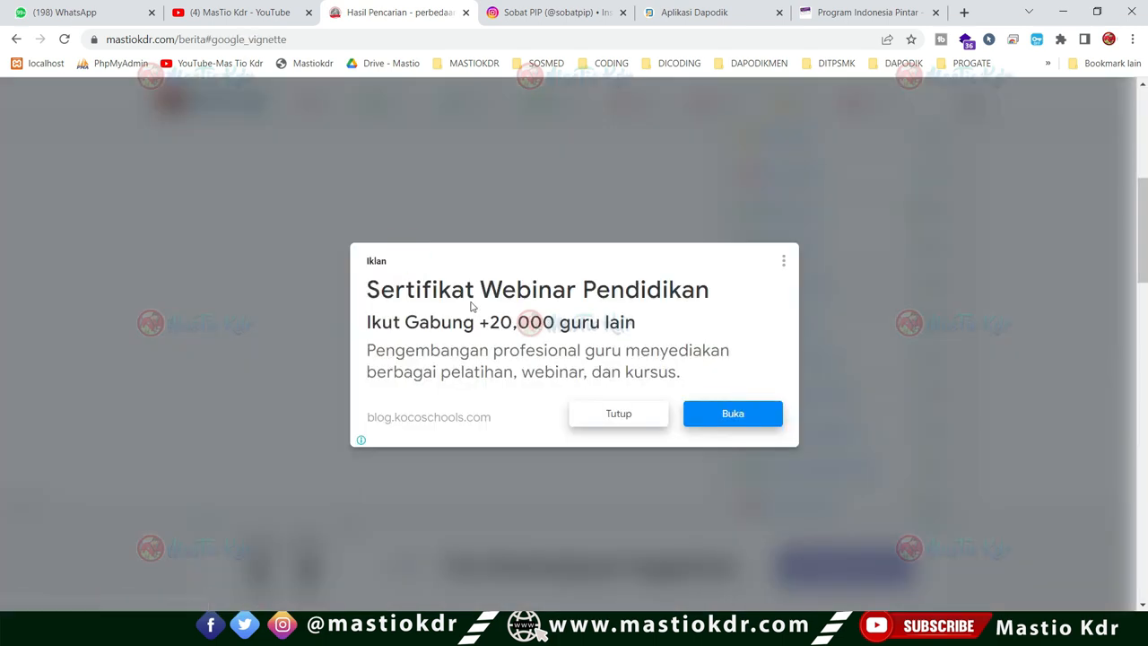
pyautogui.click(620, 418)
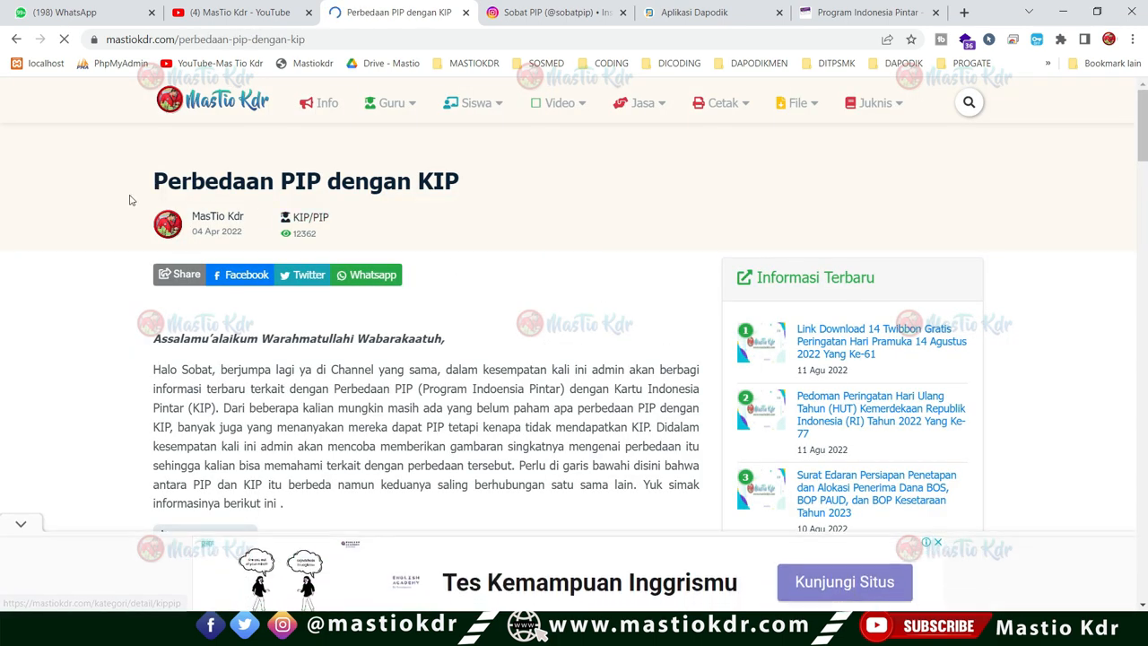
# Look over the heading, banner image and opening paragraph of the article on PIP versus KIP.
pyautogui.scroll(-1, 412, 230)
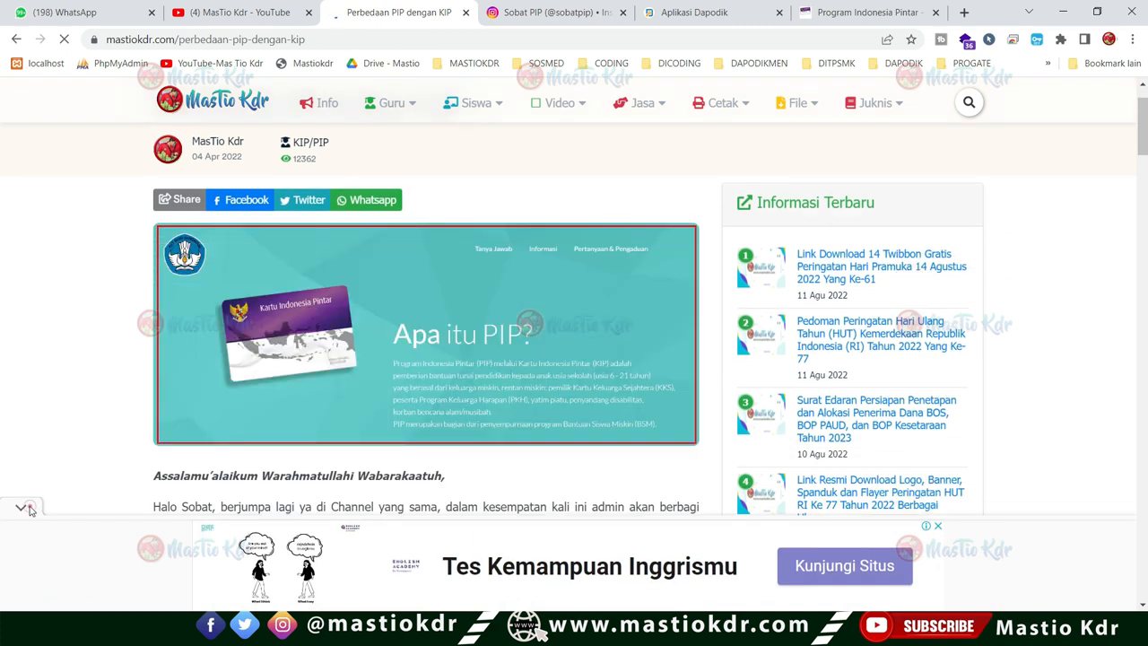
pyautogui.scroll(1, 606, 387)
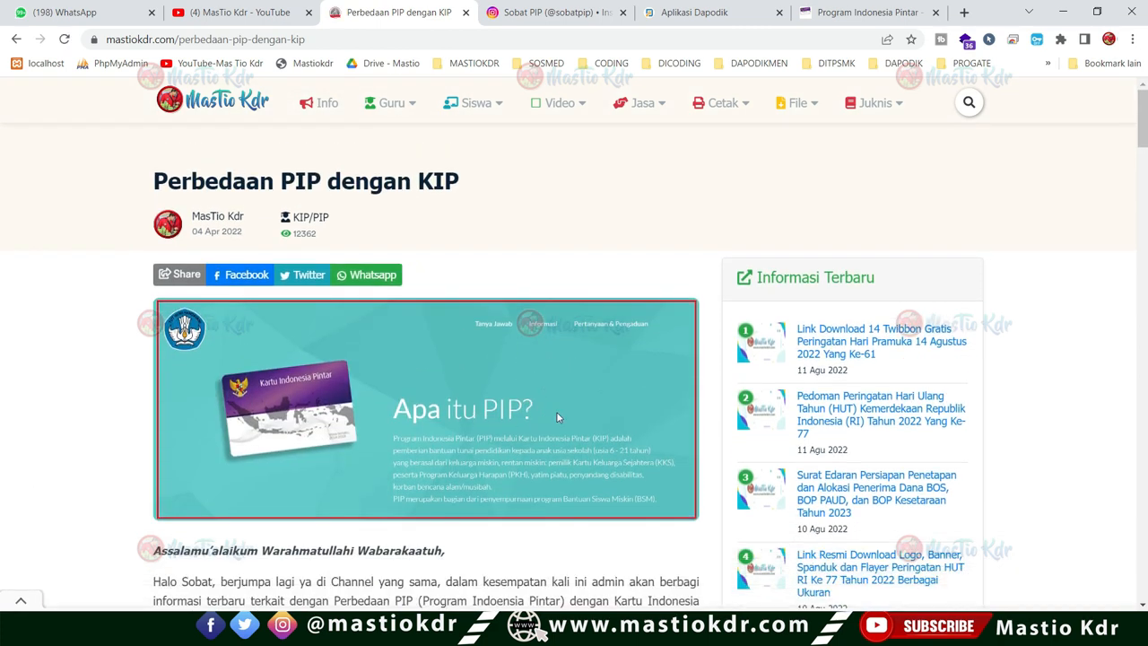
pyautogui.scroll(-2, 357, 233)
pyautogui.scroll(2, 348, 240)
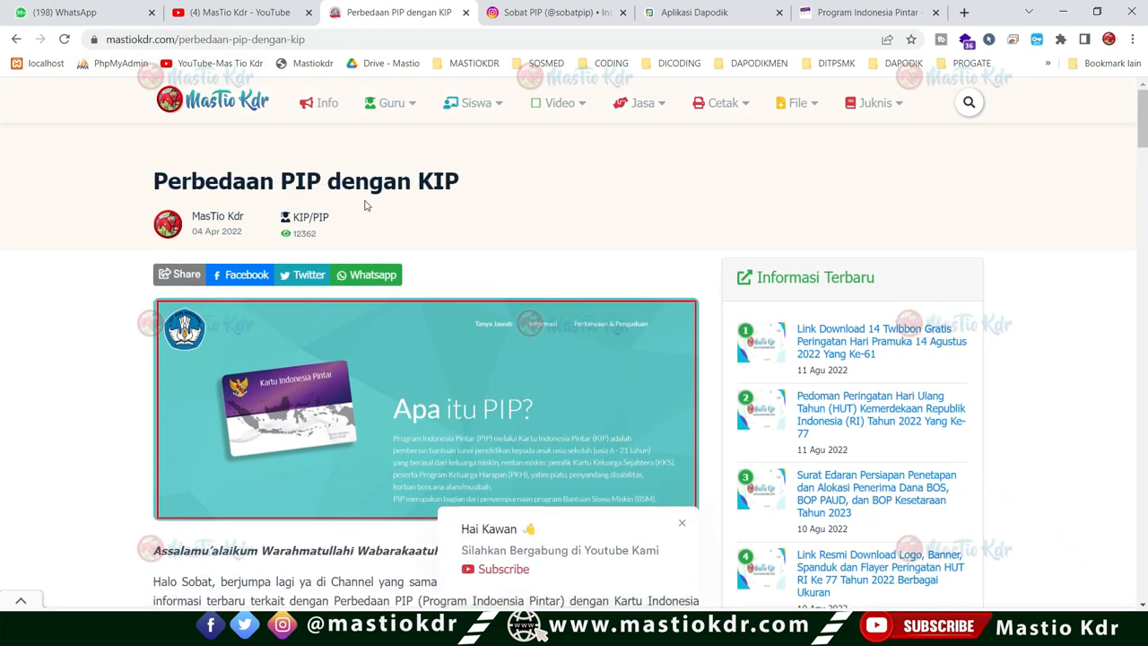
pyautogui.scroll(-2, 364, 205)
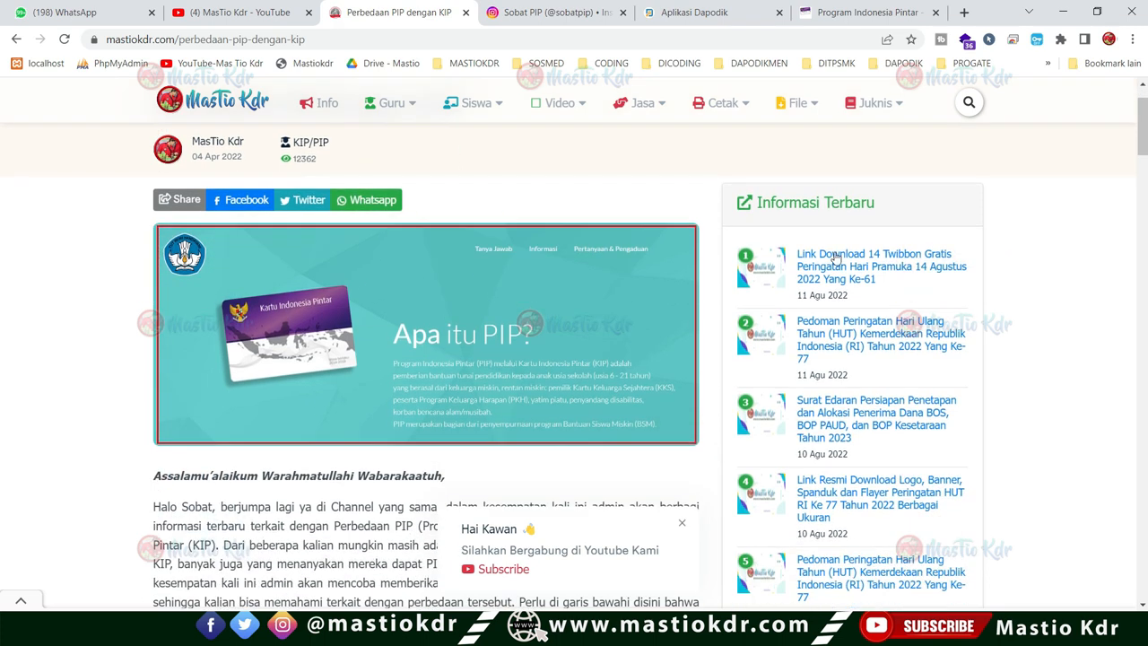
pyautogui.scroll(2, 834, 259)
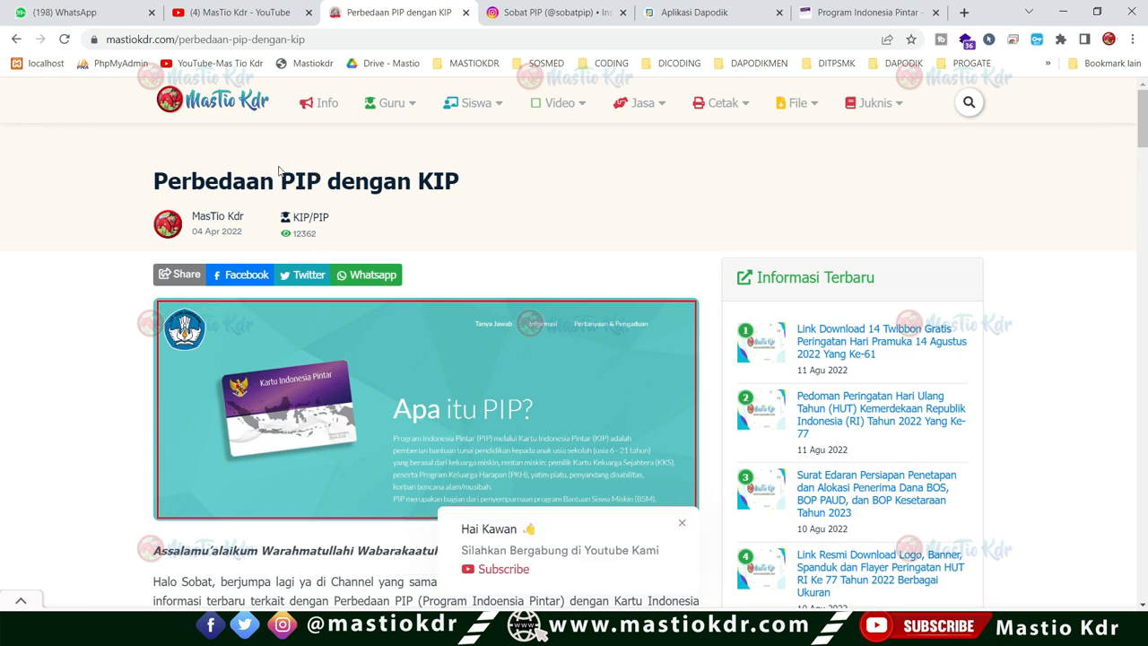
# Return to the Dapodik form, highlight the PIP eligibility question, and examine the available choices for "Alasan layak PIP?".
pyautogui.click(696, 16)
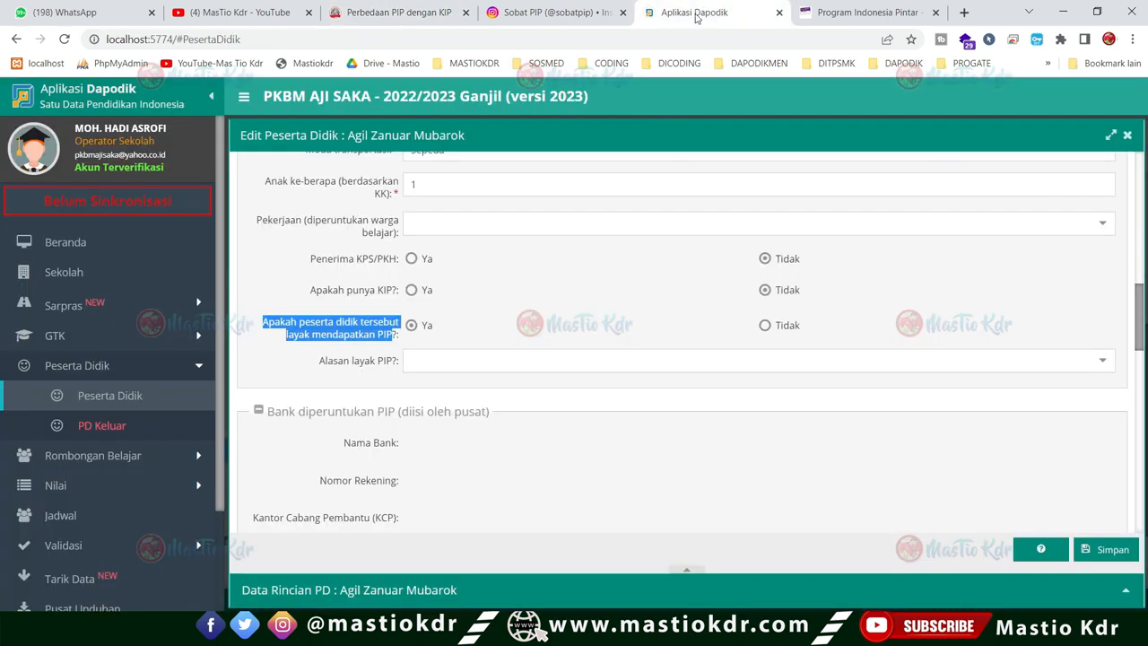
pyautogui.click(523, 269)
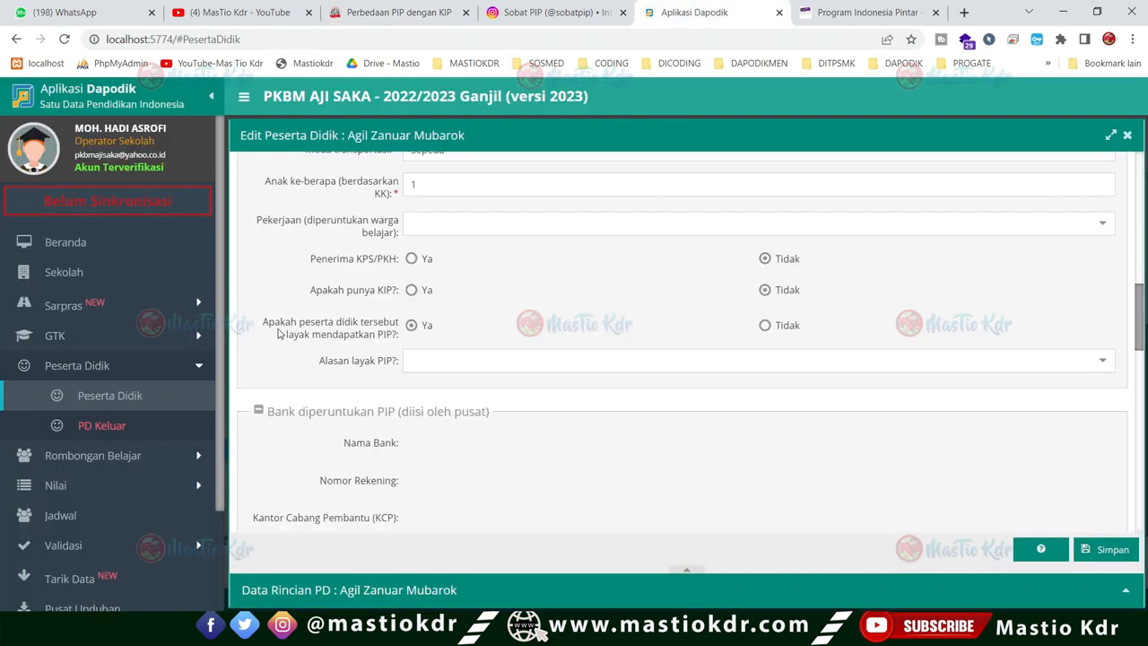
pyautogui.moveTo(268, 325); pyautogui.dragTo(396, 336)
pyautogui.click(476, 321)
pyautogui.moveTo(320, 362); pyautogui.dragTo(400, 364)
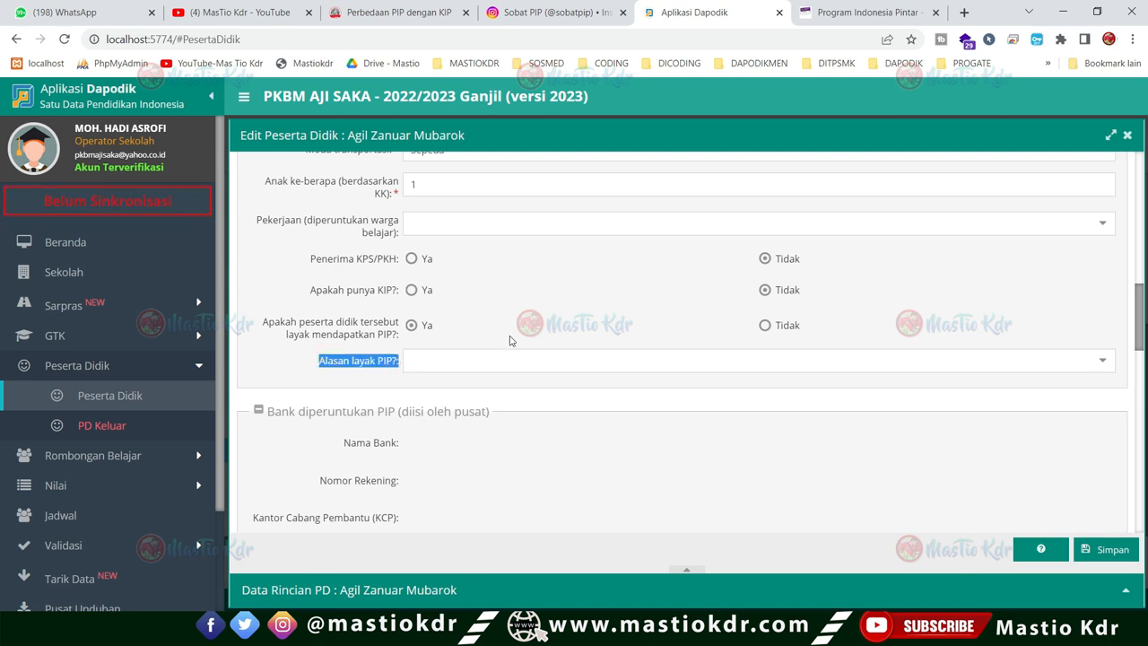
pyautogui.click(1102, 360)
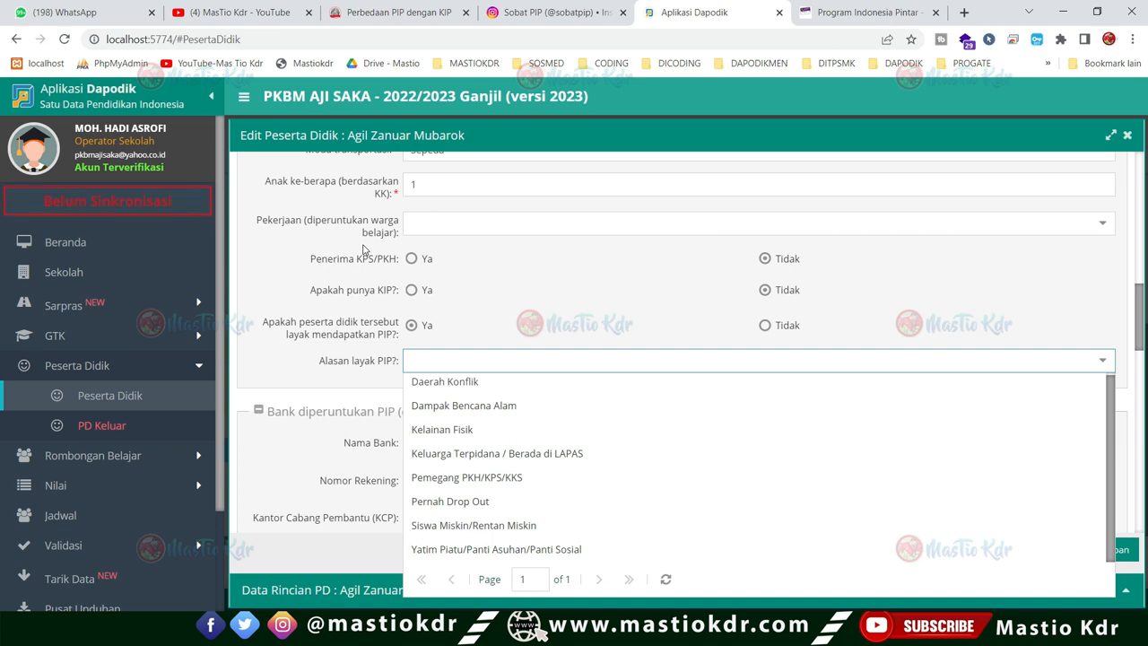
pyautogui.click(490, 310)
# Review the student's form from Data Pribadi to the PIP bank section and view the "Alasan layak PIP?" choices again.
pyautogui.scroll(15, 538, 341)
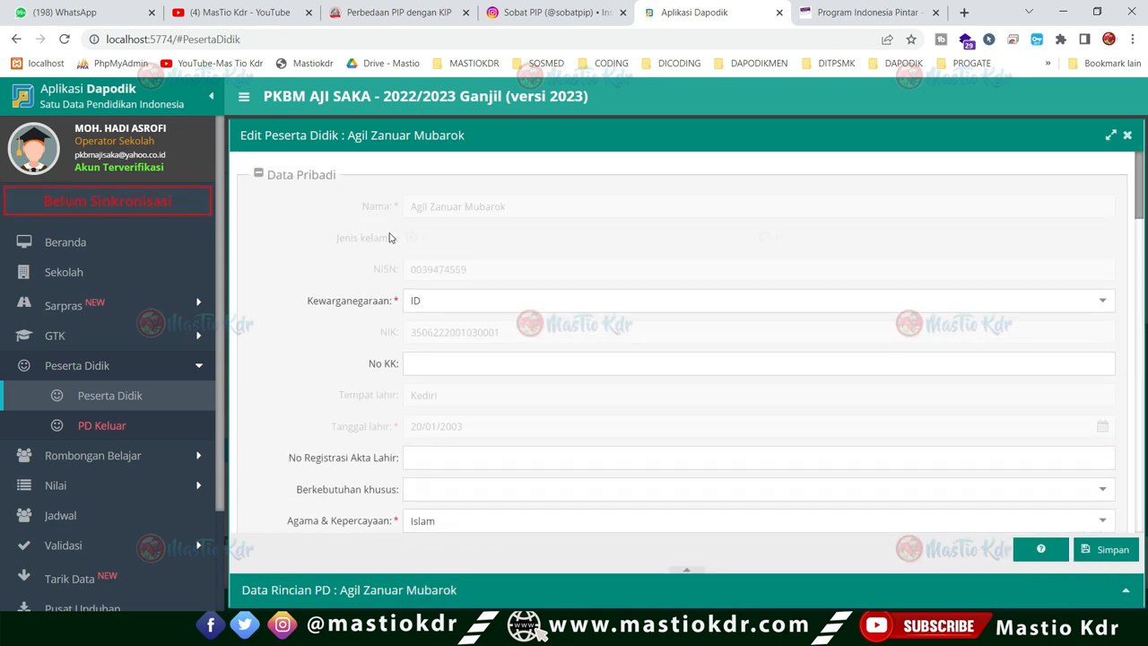
pyautogui.scroll(-8, 377, 359)
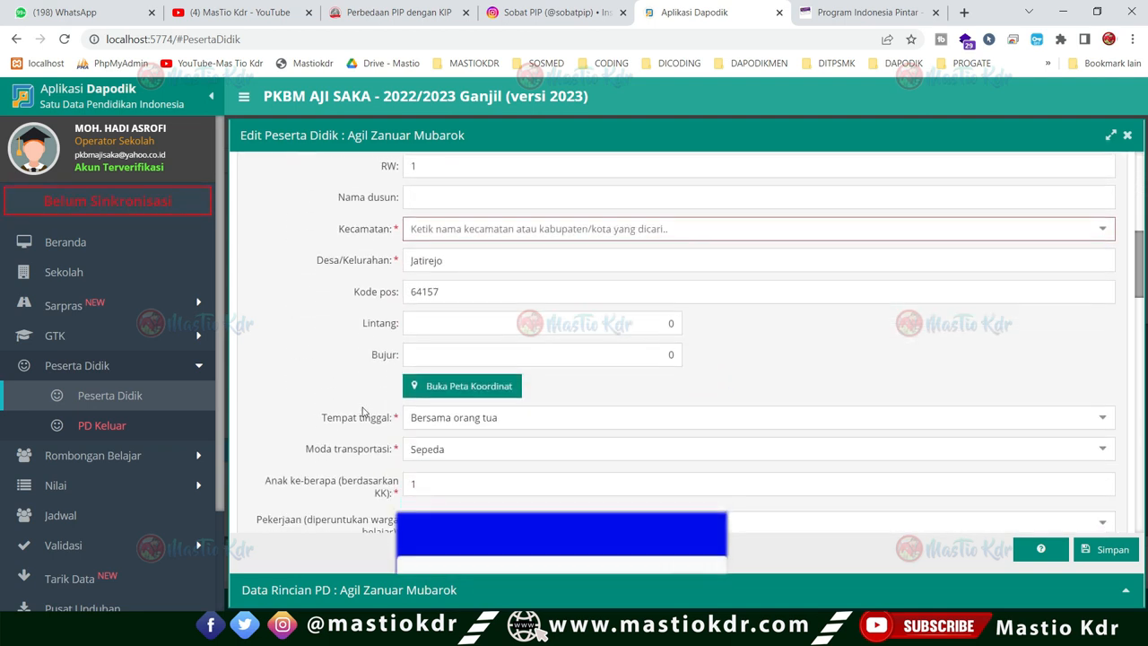
pyautogui.scroll(-5, 363, 412)
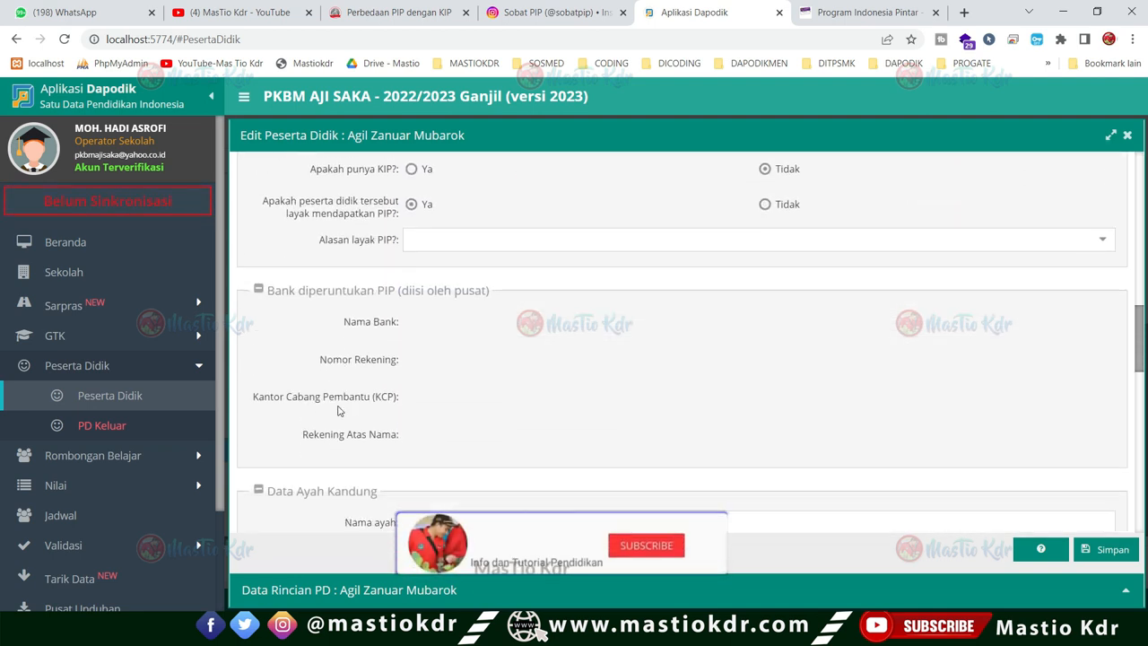
pyautogui.scroll(-2, 338, 411)
pyautogui.scroll(4, 338, 411)
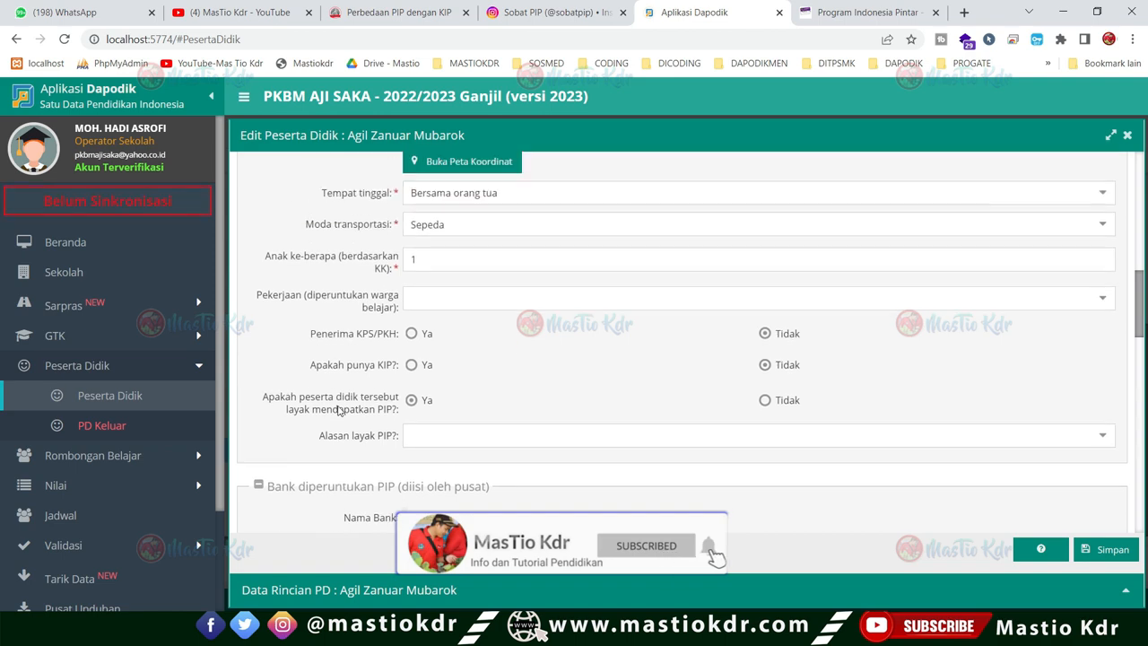
pyautogui.click(858, 435)
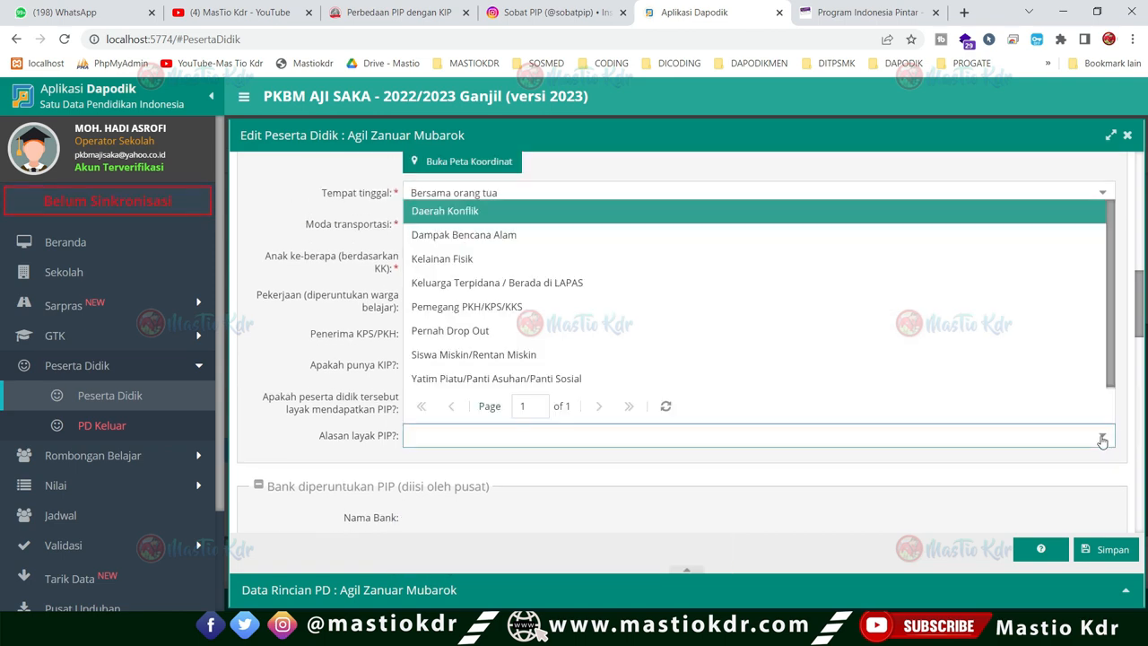
pyautogui.click(490, 488)
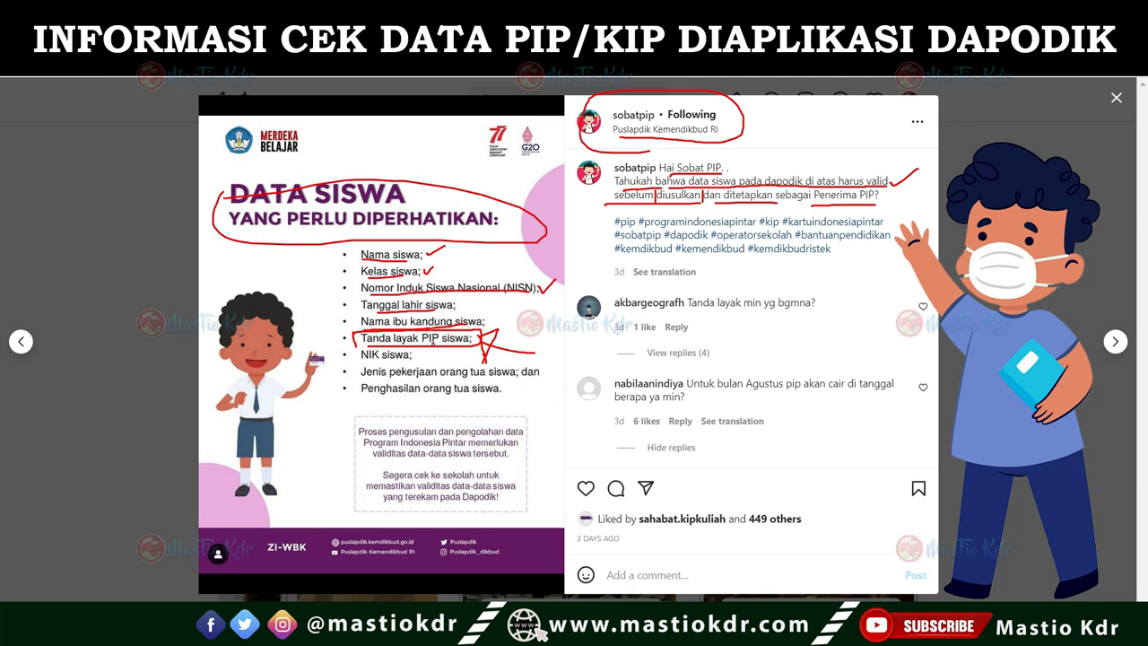
# On the Data Siswa slide, underline the parents' occupation and income items in red pen and add a check mark beside them.
pyautogui.moveTo(361, 378); pyautogui.dragTo(471, 377)
pyautogui.moveTo(346, 400)
pyautogui.mouseDown()
pyautogui.moveTo(511, 398)
pyautogui.moveTo(559, 377)
pyautogui.mouseUp()
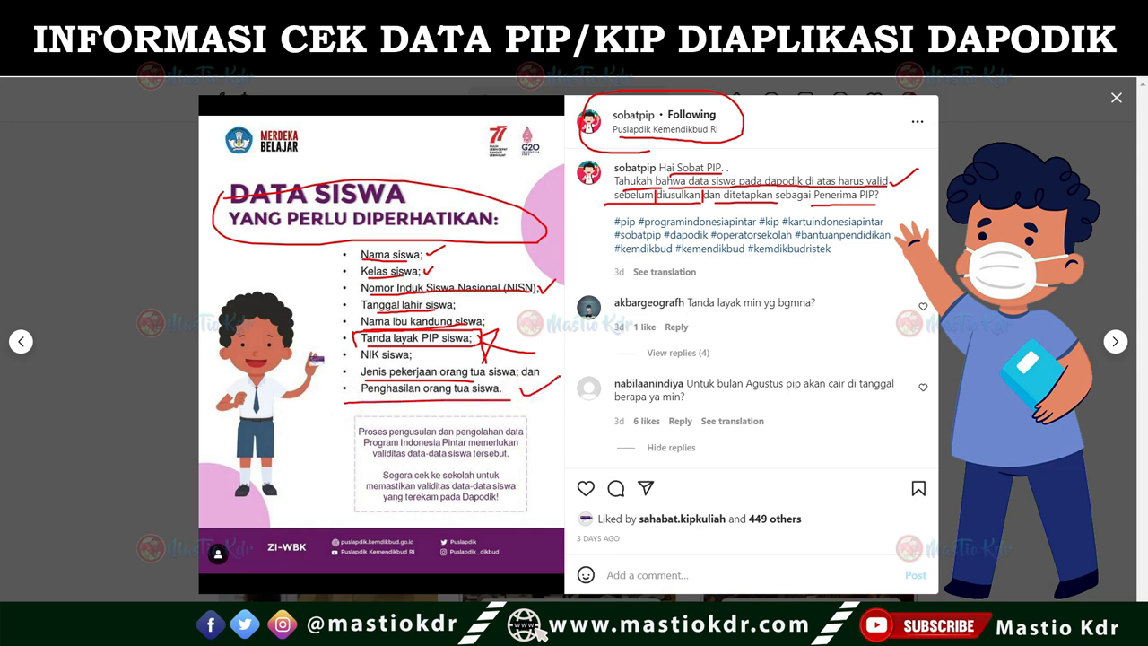